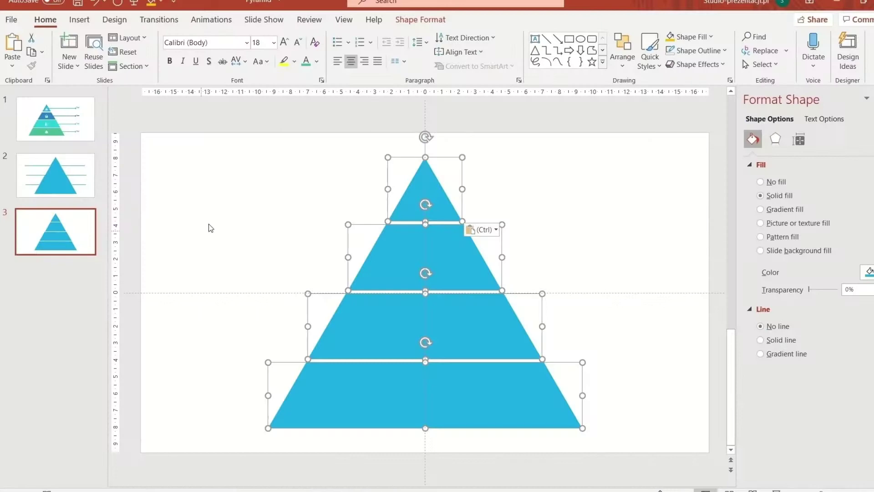
Step: Start replacing the Arial font and bring up the list of replacement fonts
{"action": "left_click", "coordinate": [387, 316]}
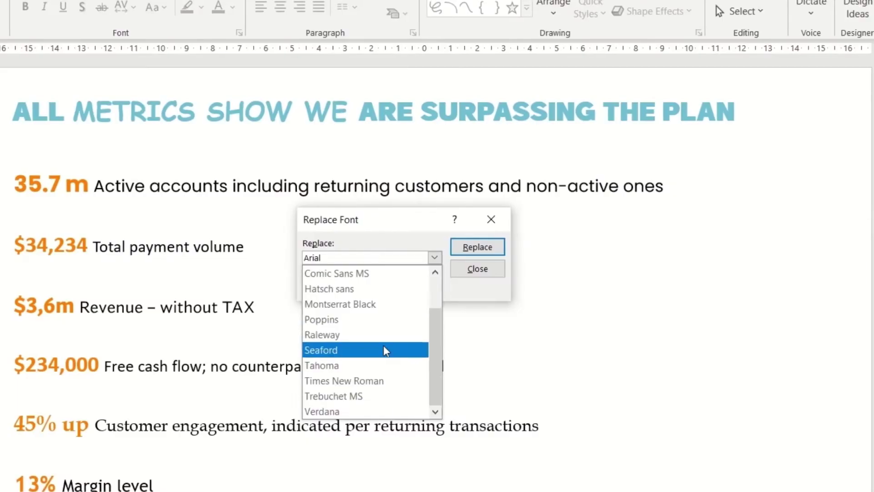
{"action": "left_click", "coordinate": [367, 274]}
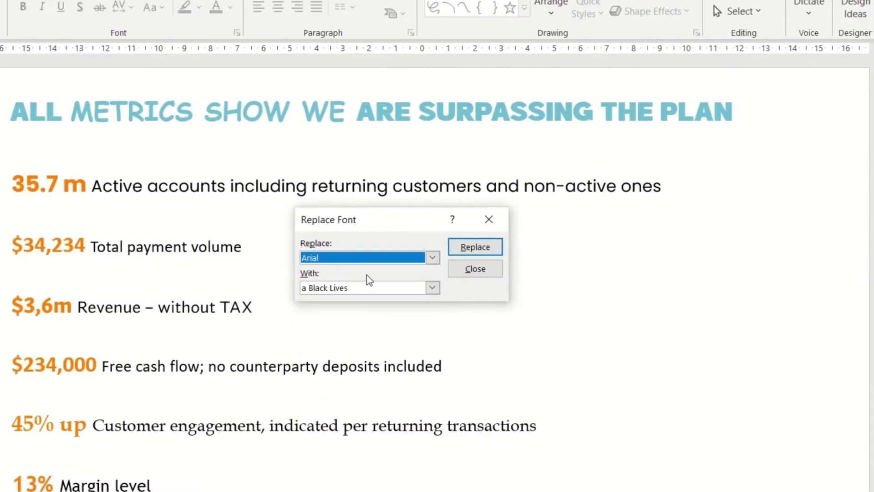
{"action": "left_click", "coordinate": [429, 287]}
{"action": "left_click_drag", "start_coordinate": [462, 309], "coordinate": [475, 407]}
{"action": "scroll", "coordinate": [384, 394], "scroll_direction": "down", "scroll_amount": 10}
Step: Replace Arial with Tahoma throughout the presentation
{"action": "left_click", "coordinate": [314, 322]}
{"action": "left_click", "coordinate": [473, 247]}
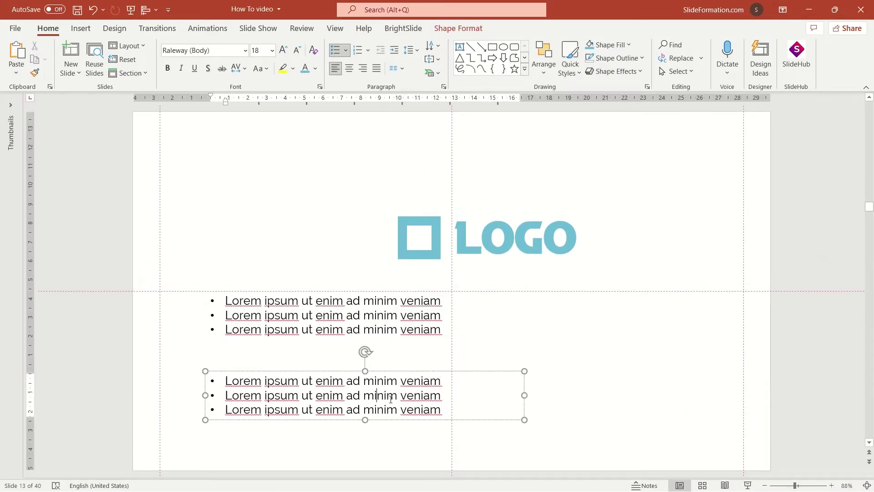
Step: Open the full Bullets and Numbering settings for the Lorem ipsum list
{"action": "left_click", "coordinate": [347, 51]}
{"action": "left_click", "coordinate": [387, 222]}
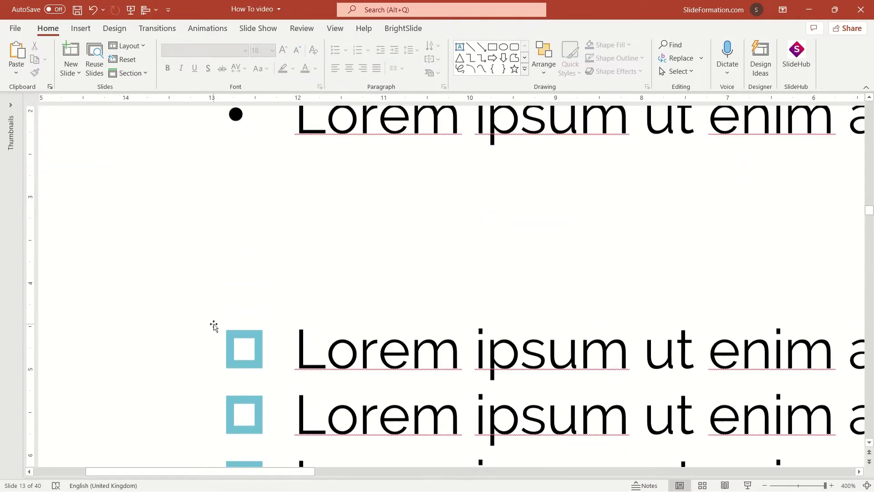
{"action": "scroll", "coordinate": [211, 326], "scroll_direction": "down", "scroll_amount": 5}
Step: Copy the bulleted list to the right and browse From Icons for its bullets
{"action": "left_click", "coordinate": [363, 288]}
{"action": "left_click_drag", "start_coordinate": [362, 288], "coordinate": [537, 334]}
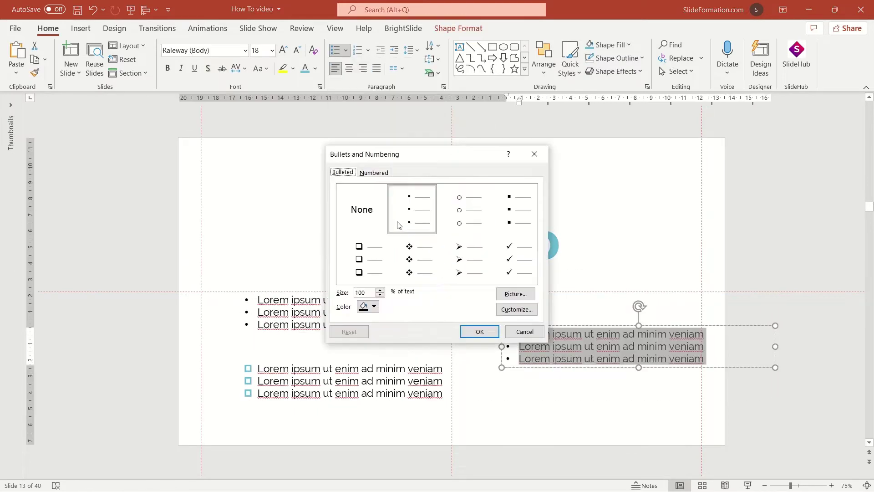
{"action": "left_click", "coordinate": [515, 293]}
{"action": "left_click", "coordinate": [310, 336]}
{"action": "scroll", "coordinate": [422, 271], "scroll_direction": "down", "scroll_amount": 2}
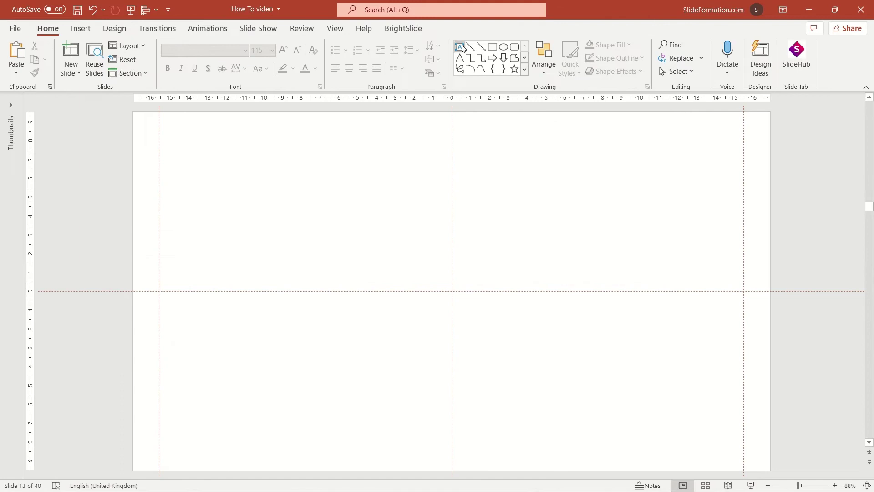
Step: Add a 'LOGO' text box at 66 pt right of centre, with a navy square beside it
{"action": "left_click", "coordinate": [460, 47]}
{"action": "left_click_drag", "start_coordinate": [321, 237], "coordinate": [469, 301]}
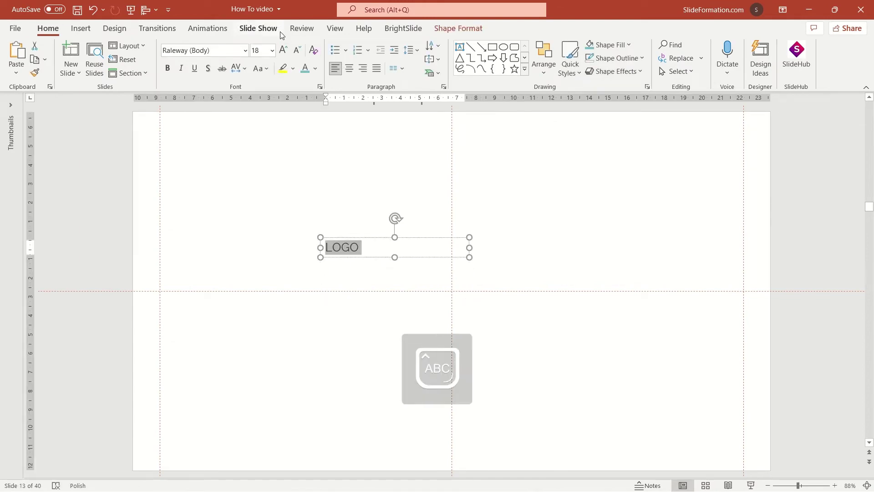
{"action": "left_click", "coordinate": [283, 50]}
{"action": "left_click", "coordinate": [283, 50]}
{"action": "left_click", "coordinate": [282, 50]}
{"action": "left_click", "coordinate": [282, 50]}
{"action": "left_click", "coordinate": [282, 50]}
{"action": "left_click", "coordinate": [282, 50]}
{"action": "left_click", "coordinate": [282, 50]}
{"action": "left_click", "coordinate": [282, 50]}
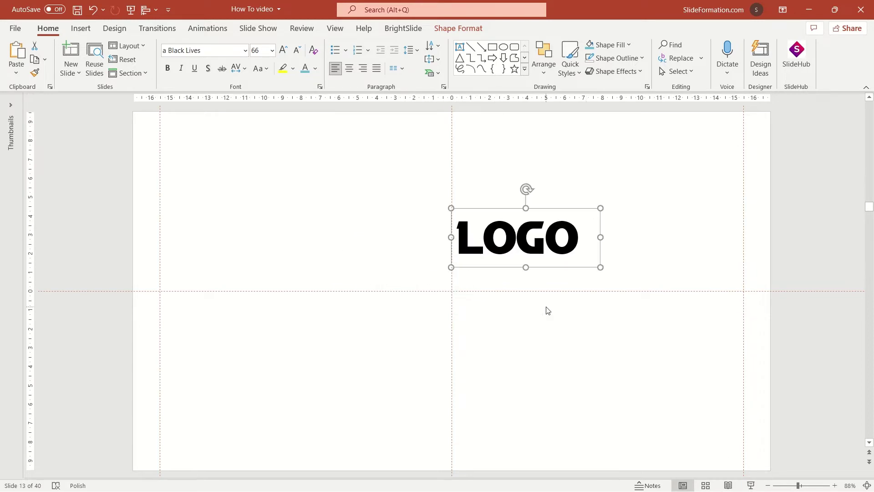
{"action": "left_click", "coordinate": [305, 159]}
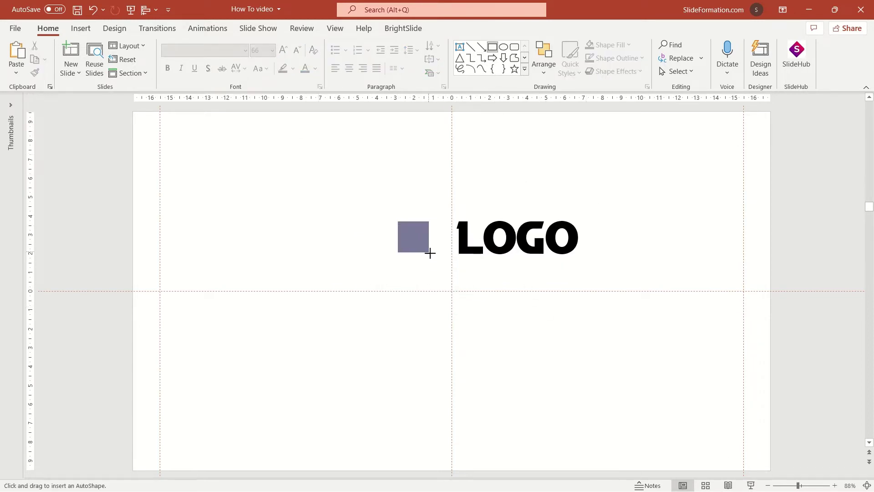
{"action": "left_click_drag", "start_coordinate": [440, 264], "coordinate": [440, 261]}
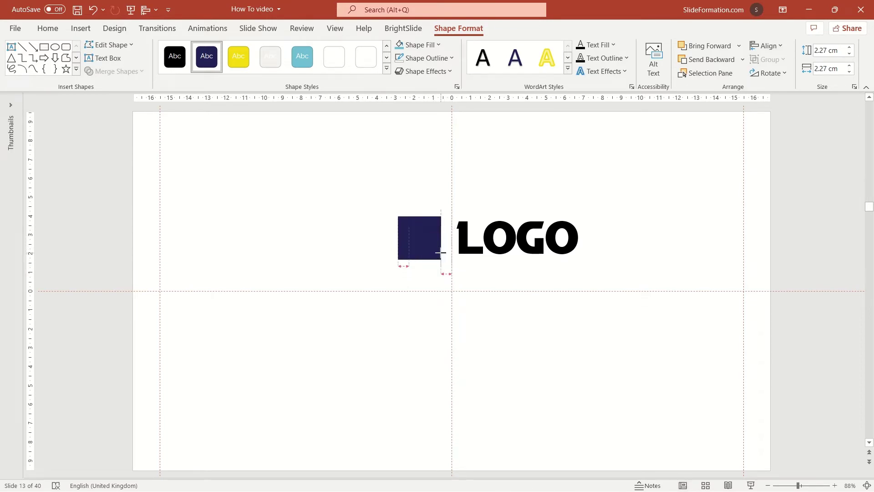
Step: Fill the small square white and shrink it to 1.3 cm over the navy square
{"action": "left_click", "coordinate": [411, 45]}
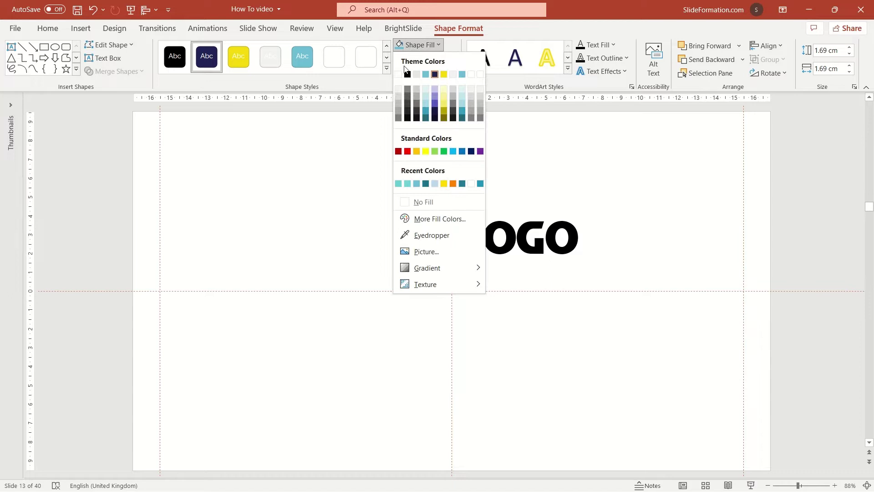
{"action": "left_click", "coordinate": [407, 75]}
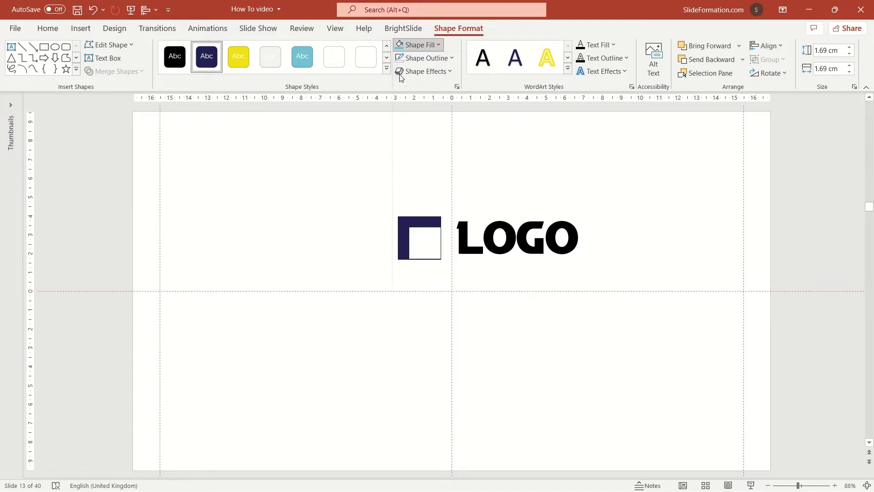
{"action": "left_click", "coordinate": [342, 338]}
{"action": "left_click_drag", "start_coordinate": [421, 245], "coordinate": [416, 240]}
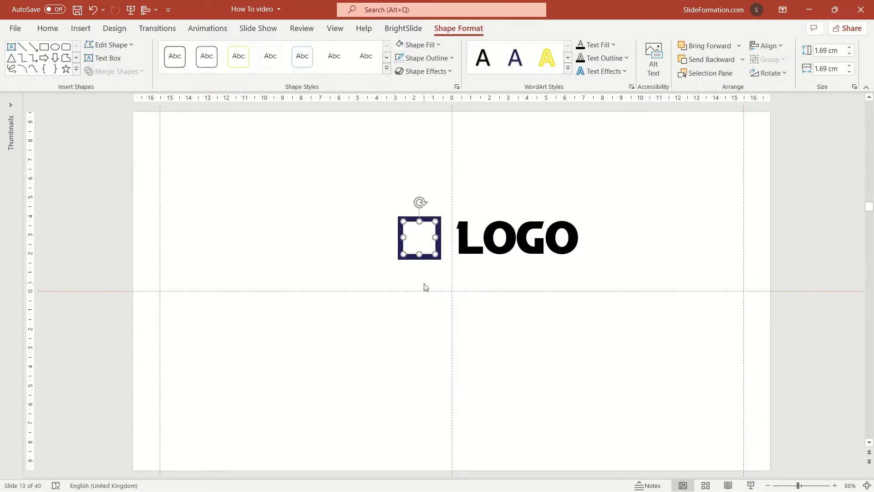
{"action": "scroll", "coordinate": [425, 287], "scroll_direction": "up", "scroll_amount": 10}
{"action": "left_click_drag", "start_coordinate": [523, 359], "coordinate": [508, 341]}
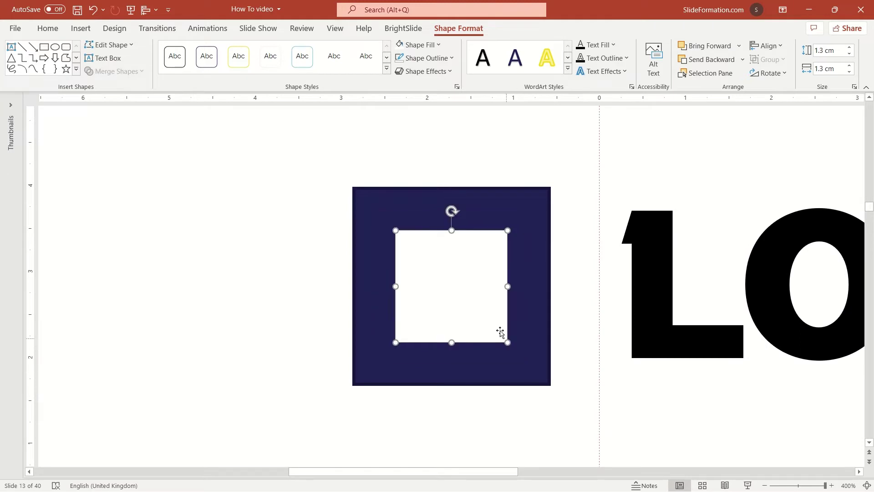
Step: Align both squares with Align Center and Align Middle
{"action": "left_click", "coordinate": [422, 193]}
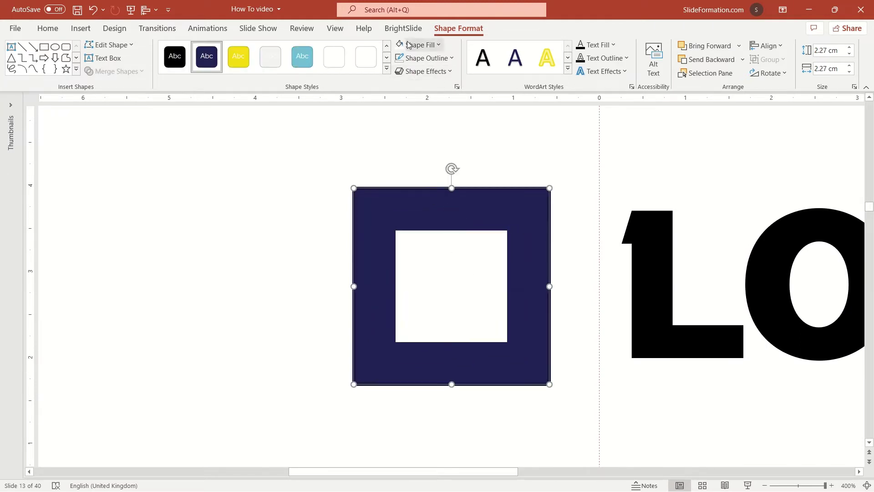
{"action": "left_click", "coordinate": [421, 246], "text": "shift"}
{"action": "left_click", "coordinate": [767, 46]}
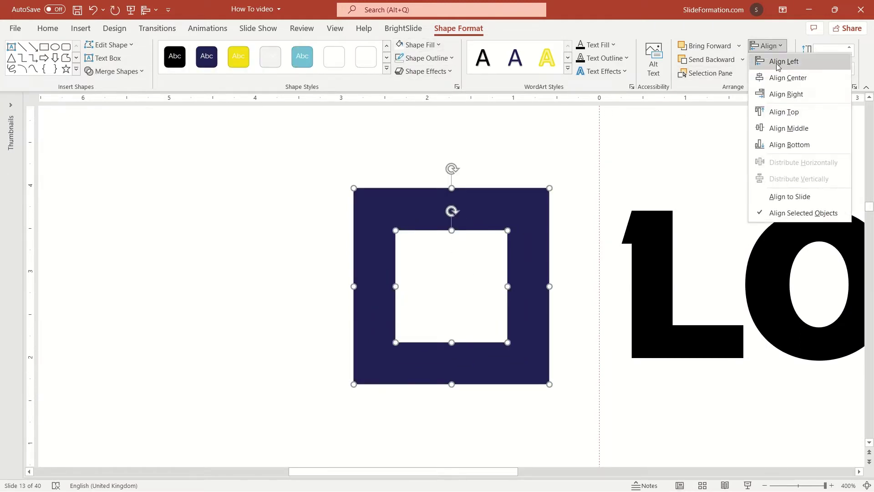
{"action": "left_click", "coordinate": [779, 77]}
{"action": "left_click", "coordinate": [769, 46]}
{"action": "left_click", "coordinate": [780, 139]}
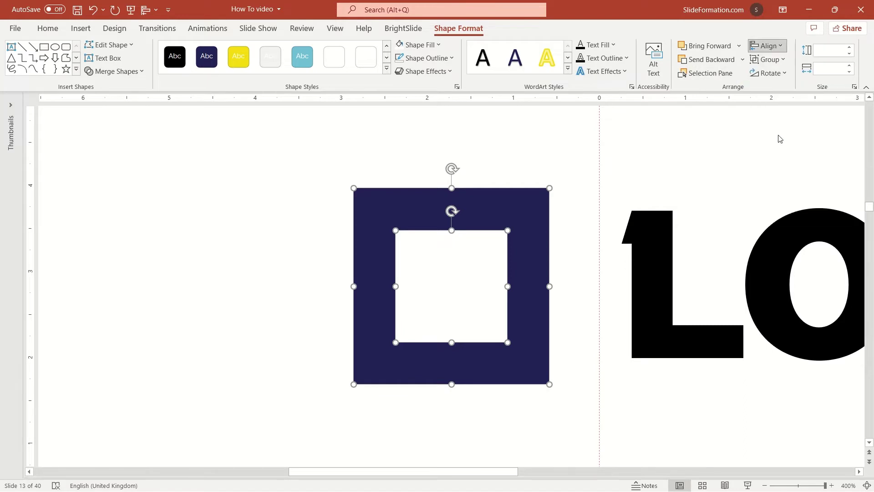
Step: Group the navy and white squares into one square outline
{"action": "right_click", "coordinate": [504, 249]}
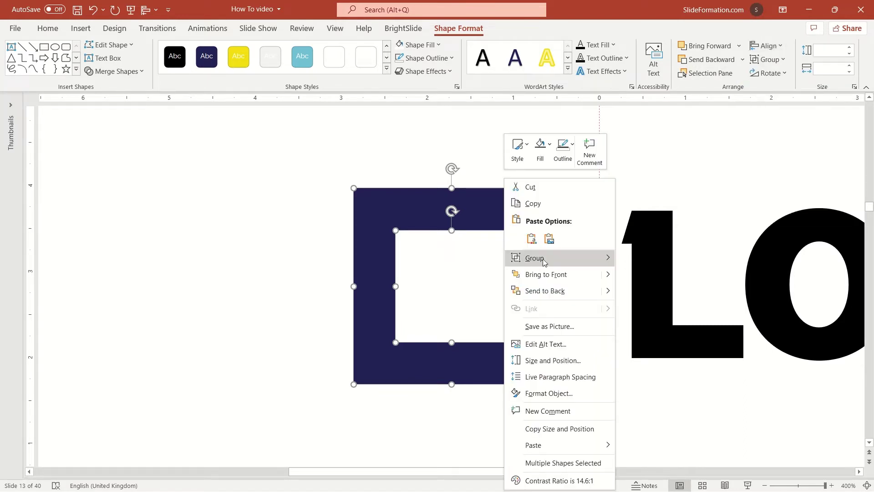
{"action": "mouse_move", "coordinate": [544, 263]}
{"action": "left_click", "coordinate": [660, 261]}
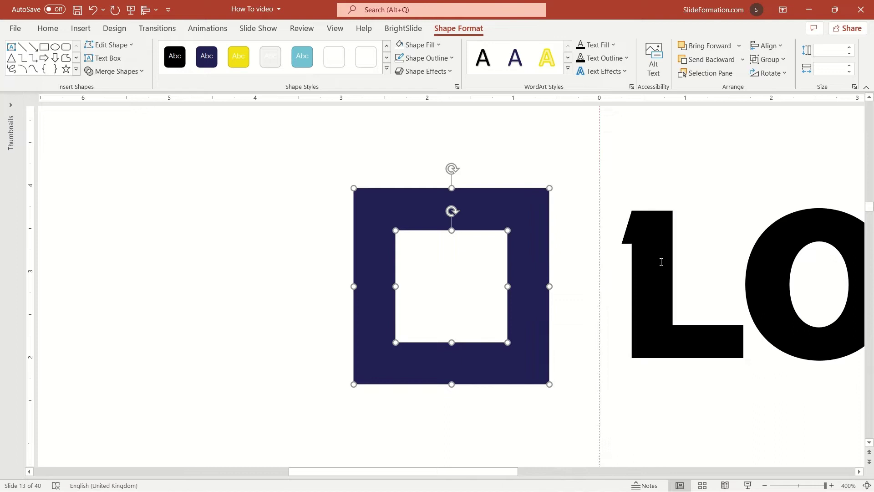
{"action": "left_click", "coordinate": [586, 409]}
Step: Fill the square outline with light teal
{"action": "scroll", "coordinate": [574, 361], "scroll_direction": "down", "scroll_amount": 5}
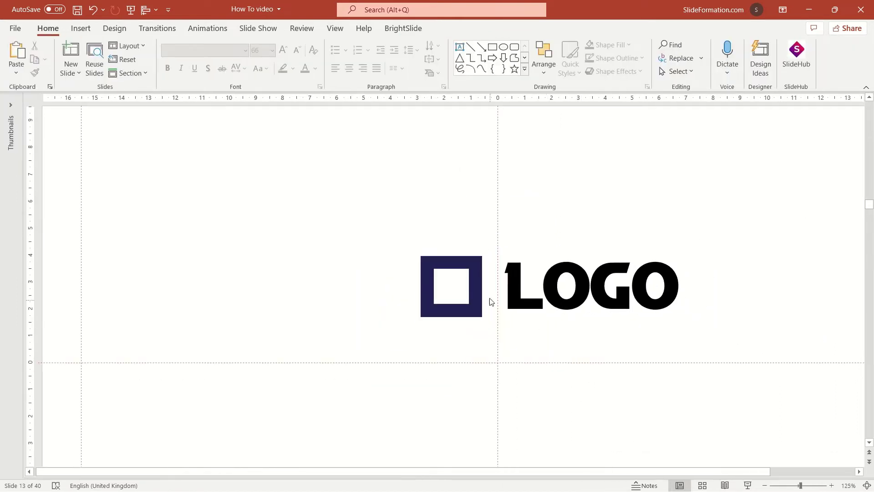
{"action": "left_click", "coordinate": [483, 283]}
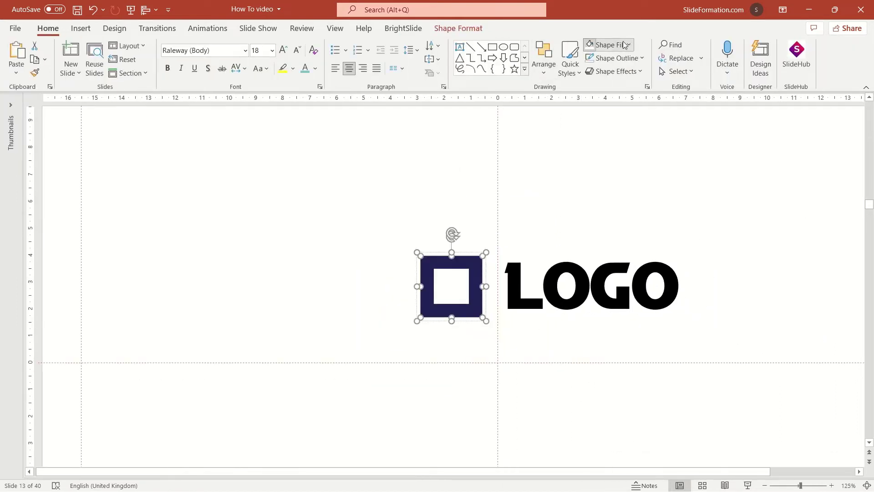
{"action": "left_click", "coordinate": [628, 44]}
{"action": "left_click", "coordinate": [653, 71]}
{"action": "key", "text": "Escape"}
Step: Colour the LOGO text teal and nudge it slightly left toward the square
{"action": "double_click", "coordinate": [546, 299]}
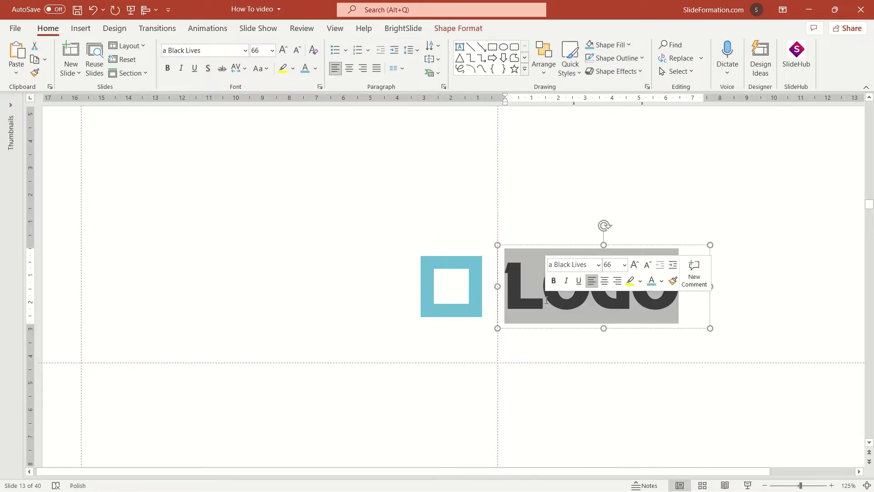
{"action": "left_click", "coordinate": [305, 69]}
{"action": "left_click", "coordinate": [276, 234]}
{"action": "left_click", "coordinate": [591, 286]}
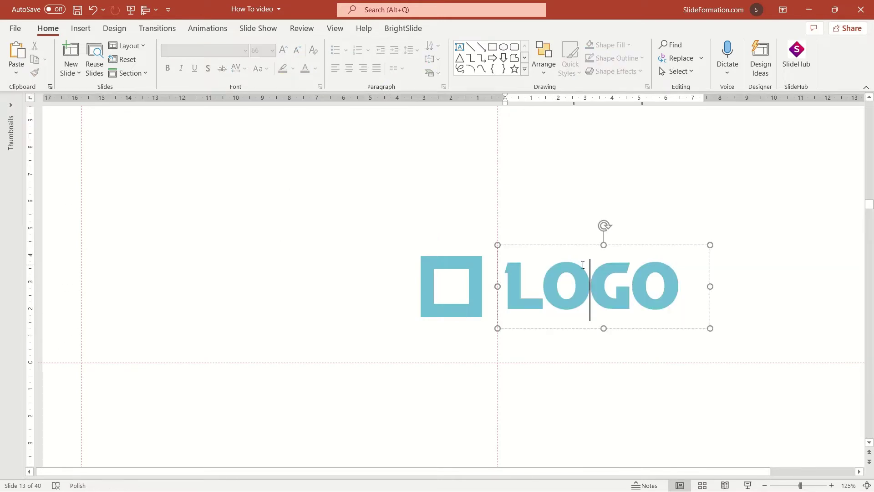
{"action": "left_click_drag", "start_coordinate": [572, 242], "coordinate": [569, 243]}
{"action": "left_click", "coordinate": [555, 385]}
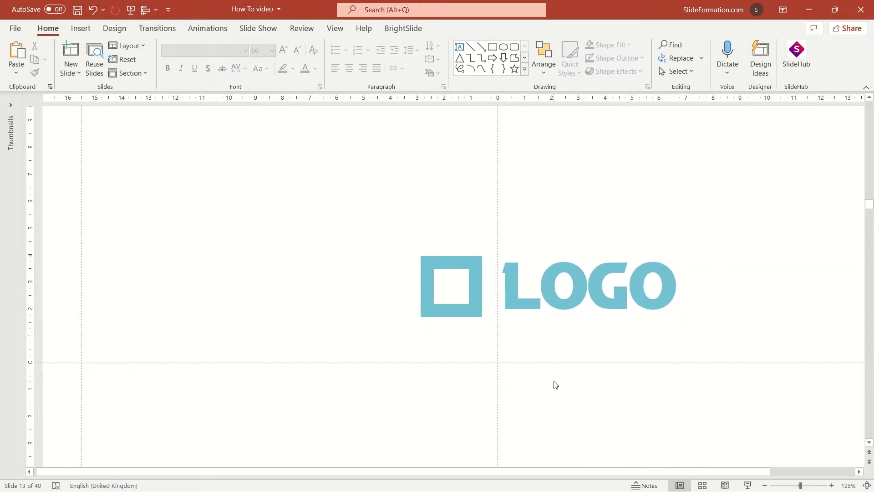
{"action": "left_click", "coordinate": [555, 319]}
Step: Group the teal square and the LOGO text
{"action": "left_click", "coordinate": [464, 304], "text": "shift"}
{"action": "scroll", "coordinate": [464, 314], "scroll_direction": "down", "scroll_amount": 4}
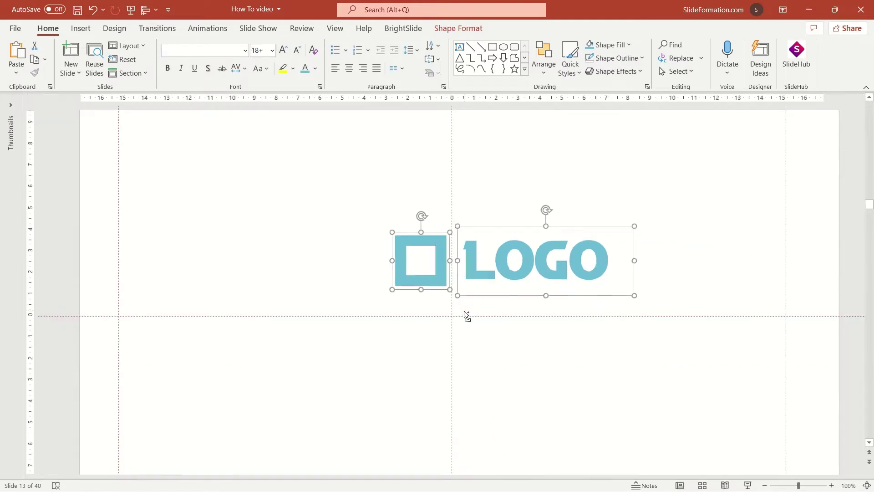
{"action": "right_click", "coordinate": [480, 267]}
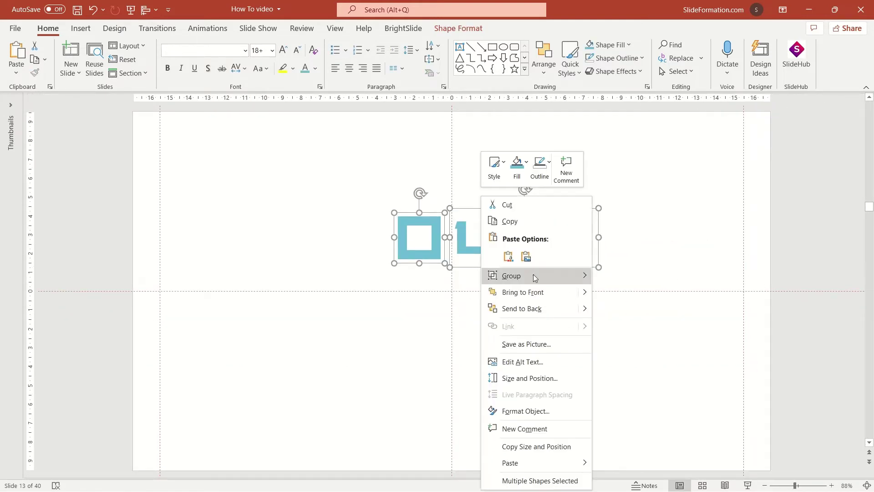
{"action": "left_click", "coordinate": [612, 277]}
{"action": "left_click", "coordinate": [614, 277]}
Step: Save the grouped logo as a PNG picture
{"action": "left_click", "coordinate": [507, 218]}
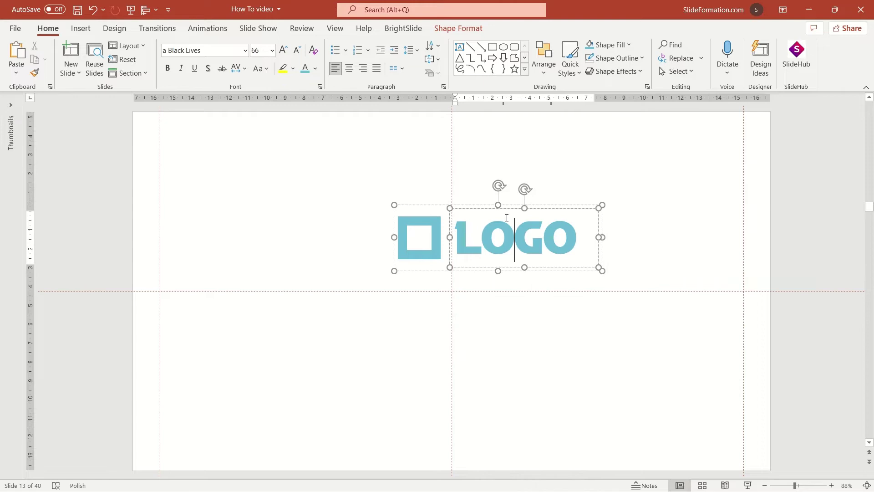
{"action": "right_click", "coordinate": [506, 208]}
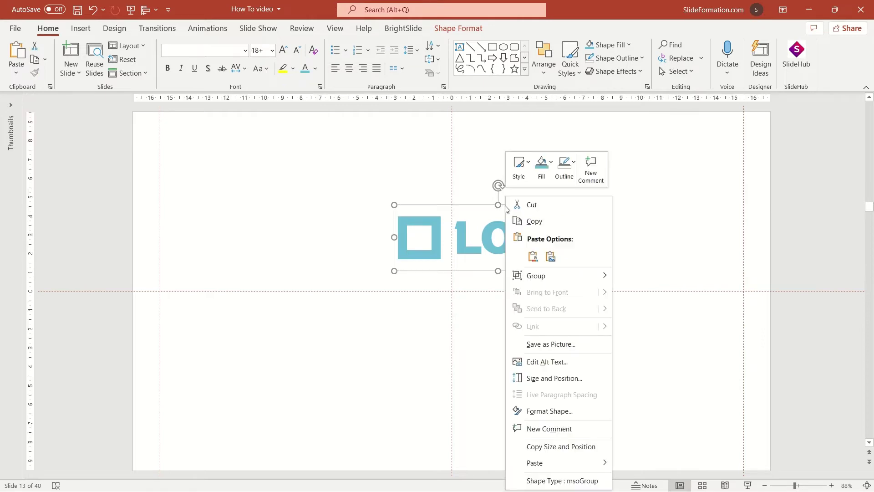
{"action": "left_click", "coordinate": [570, 344]}
{"action": "left_click", "coordinate": [498, 231]}
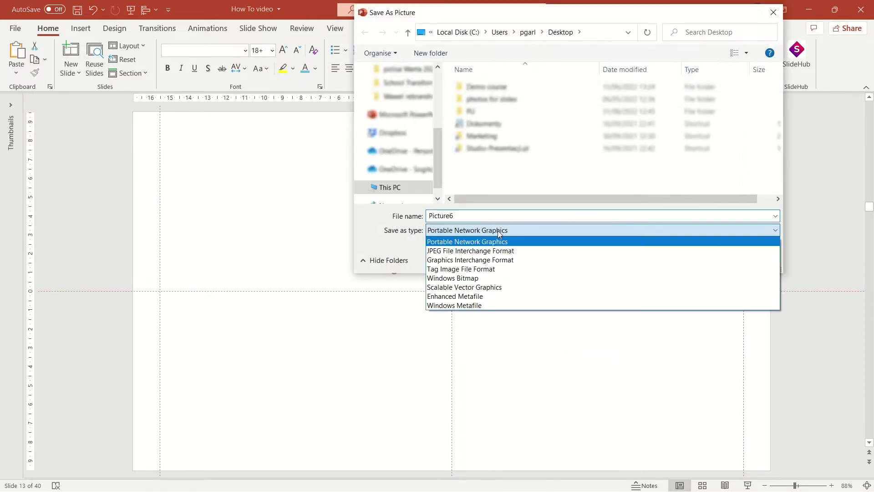
{"action": "left_click", "coordinate": [489, 241]}
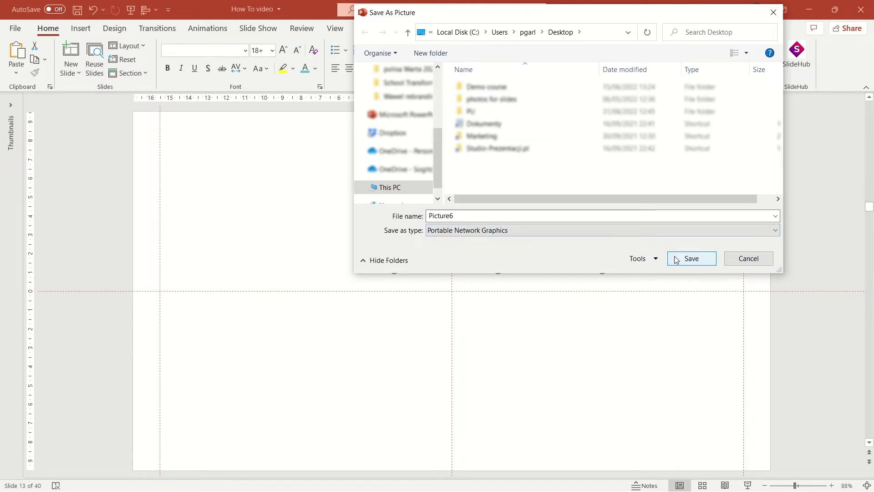
{"action": "left_click", "coordinate": [692, 258]}
Step: Paste a picture copy of the logo and move it to the slide's top-left
{"action": "left_click", "coordinate": [312, 347]}
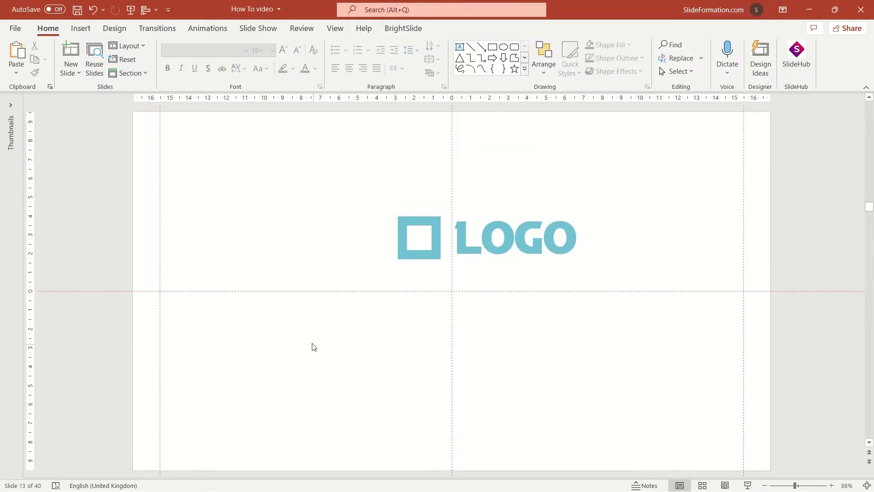
{"action": "key", "text": "ctrl+v"}
{"action": "scroll", "coordinate": [313, 338], "scroll_direction": "down", "scroll_amount": 4}
{"action": "left_click_drag", "start_coordinate": [440, 297], "coordinate": [382, 219]}
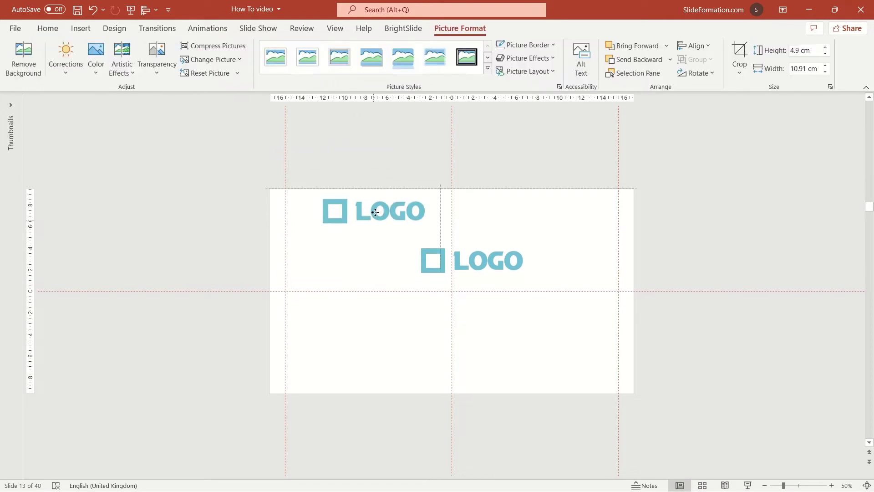
{"action": "scroll", "coordinate": [382, 195], "scroll_direction": "up", "scroll_amount": 4}
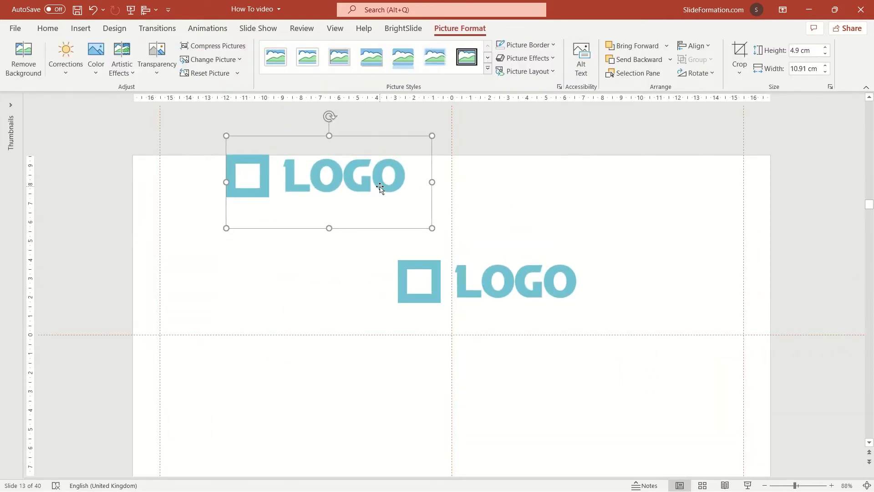
Step: Delete the extra logo picture and ungroup the square from the LOGO text
{"action": "key", "text": "Delete"}
{"action": "scroll", "coordinate": [382, 273], "scroll_direction": "down", "scroll_amount": 1}
{"action": "left_click", "coordinate": [419, 260]}
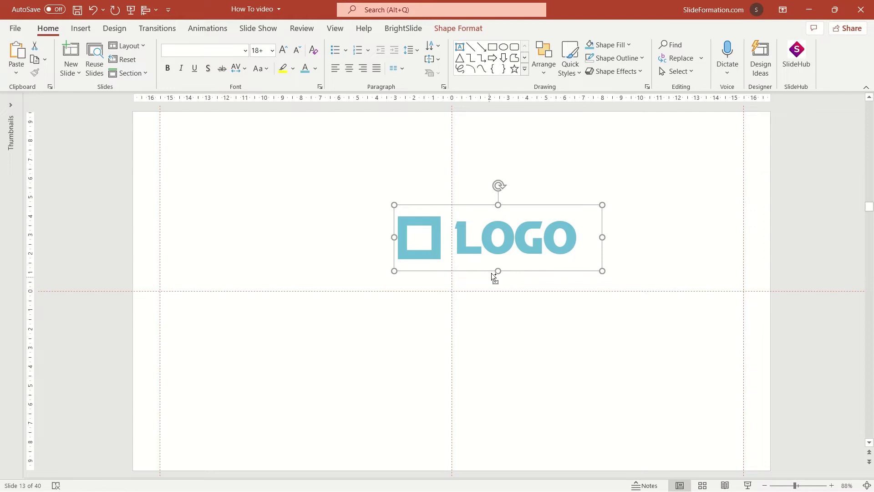
{"action": "left_click", "coordinate": [501, 237]}
{"action": "right_click", "coordinate": [503, 234]}
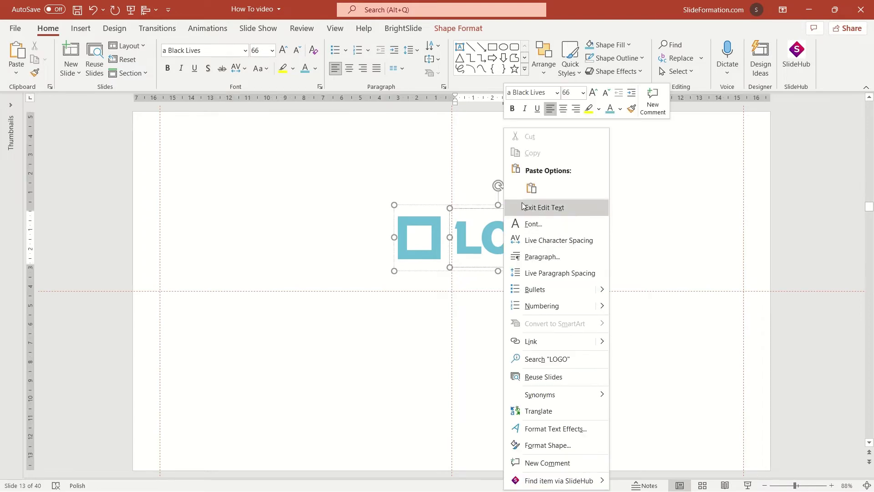
{"action": "left_click", "coordinate": [482, 205]}
{"action": "right_click", "coordinate": [482, 199]}
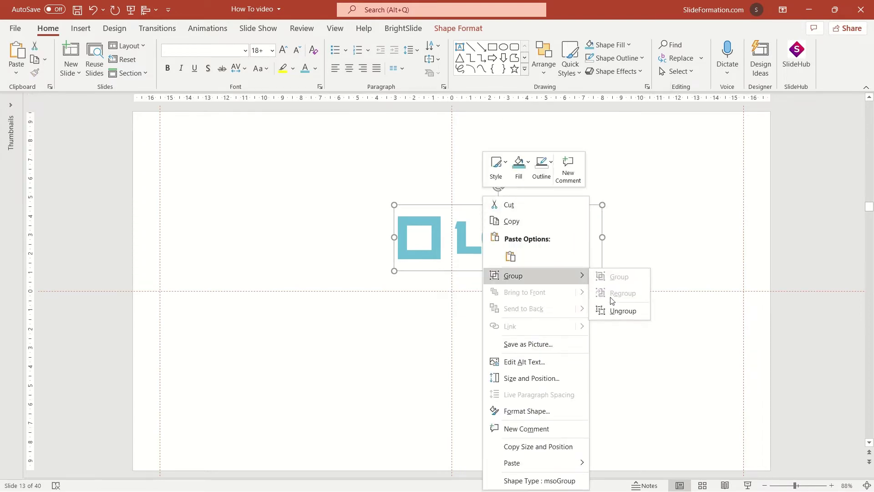
{"action": "left_click", "coordinate": [622, 310]}
{"action": "left_click", "coordinate": [446, 250]}
Step: Save the square on its own as PNG picture Picture7
{"action": "left_click", "coordinate": [431, 221]}
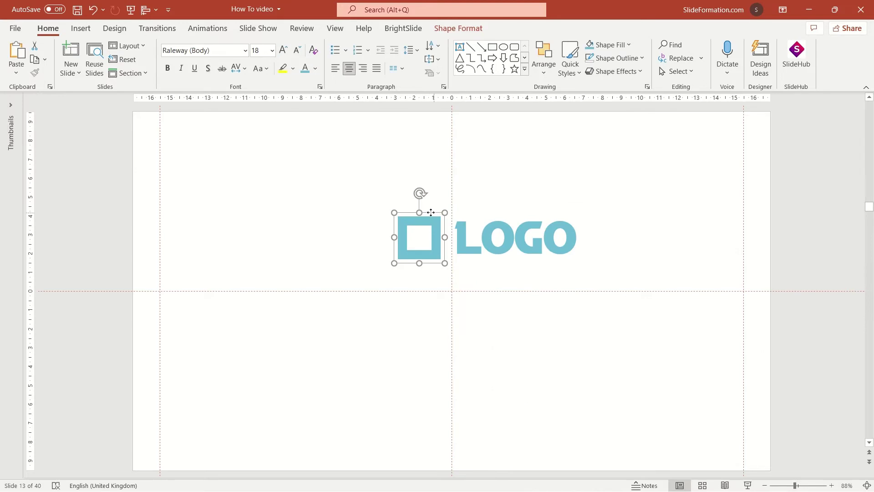
{"action": "left_click_drag", "start_coordinate": [431, 212], "coordinate": [376, 213]}
{"action": "key", "text": "ctrl+z"}
{"action": "right_click", "coordinate": [413, 221]}
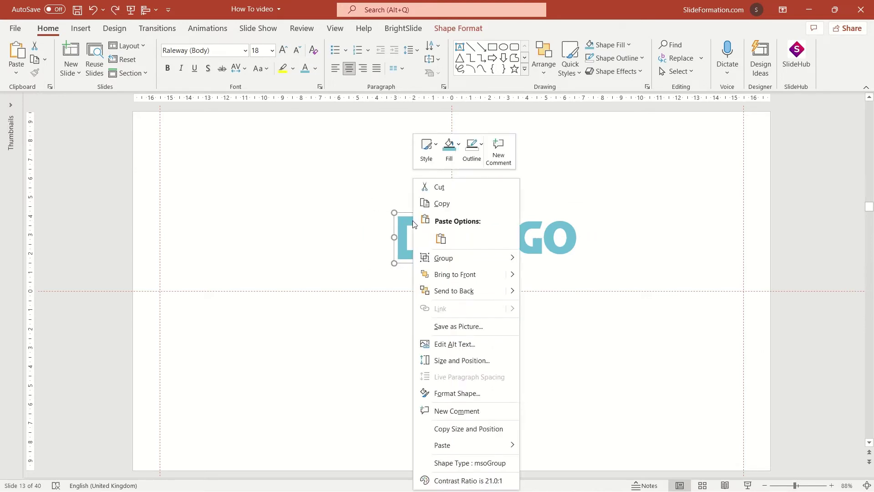
{"action": "left_click", "coordinate": [471, 326]}
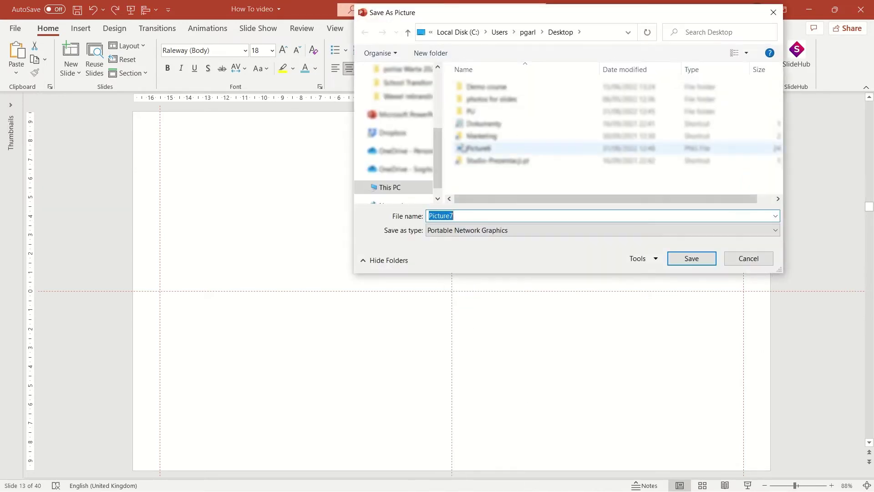
{"action": "left_click", "coordinate": [674, 259]}
{"action": "left_click", "coordinate": [483, 315]}
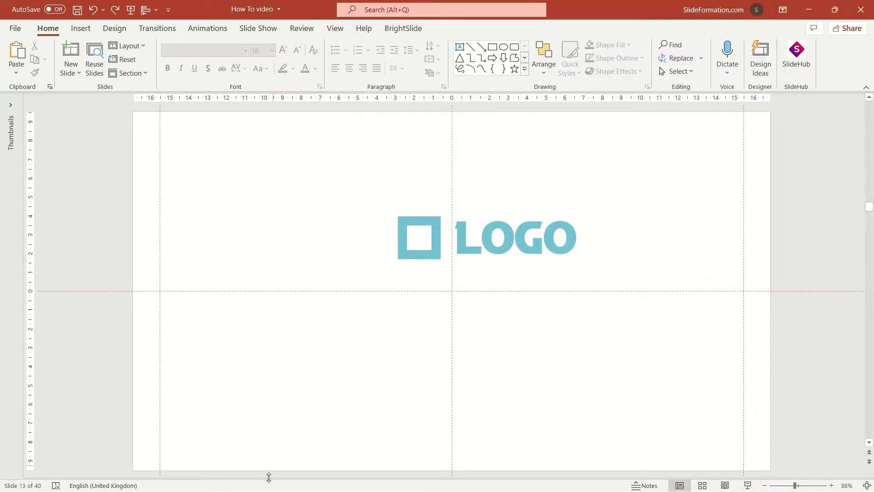
Step: Copy the Lorem ipsum text from the speaker notes and paste it onto the slide
{"action": "left_click_drag", "start_coordinate": [301, 474], "coordinate": [303, 425]}
{"action": "left_click", "coordinate": [302, 425]}
{"action": "key", "text": "ctrl+a"}
{"action": "key", "text": "ctrl+c"}
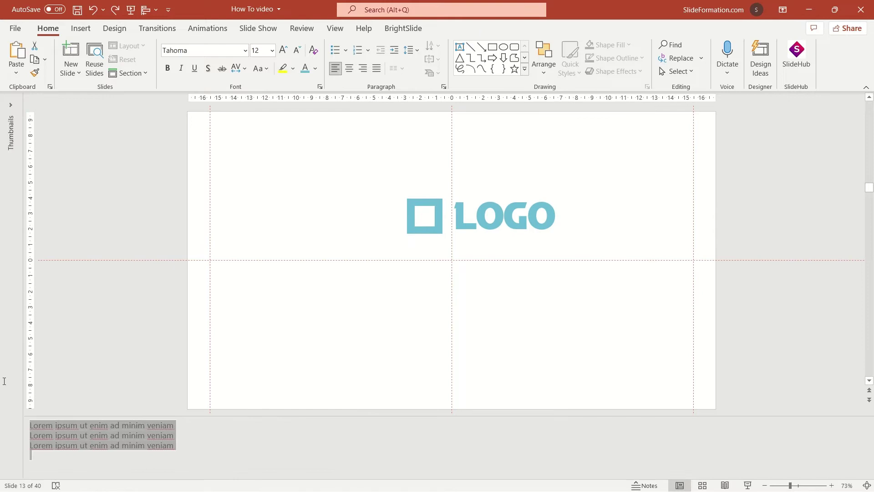
{"action": "left_click", "coordinate": [285, 334]}
{"action": "key", "text": "ctrl+v"}
{"action": "left_click_drag", "start_coordinate": [360, 232], "coordinate": [315, 257]}
{"action": "left_click", "coordinate": [314, 306]}
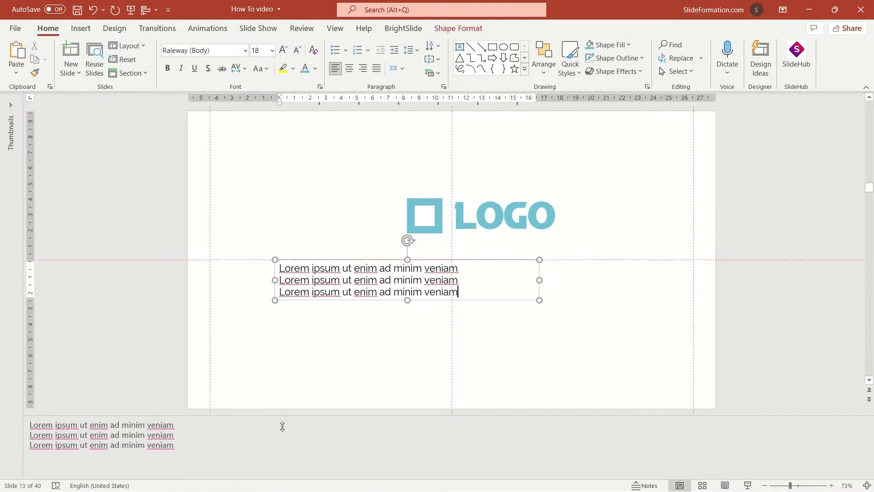
Step: Bullet the three Lorem lines and paste a duplicate of the list below
{"action": "left_click_drag", "start_coordinate": [285, 415], "coordinate": [287, 486]}
{"action": "key", "text": "ctrl+a"}
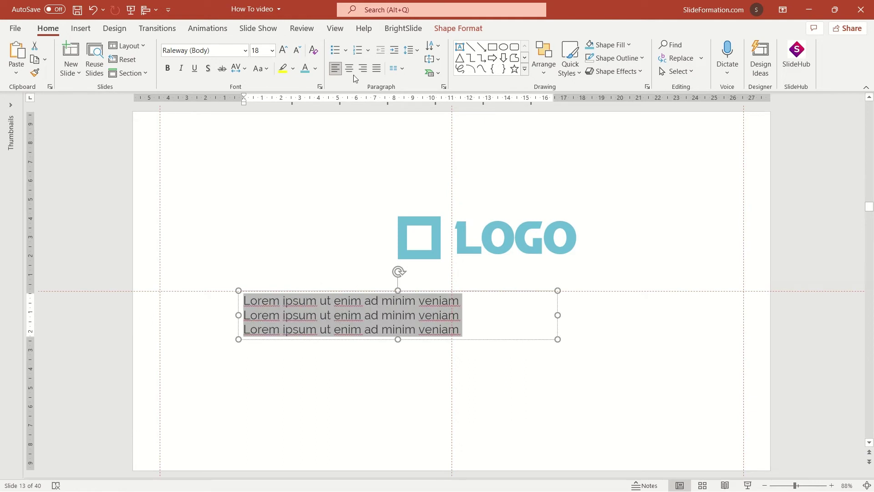
{"action": "left_click", "coordinate": [335, 49]}
{"action": "left_click", "coordinate": [324, 408]}
{"action": "left_click", "coordinate": [316, 343]}
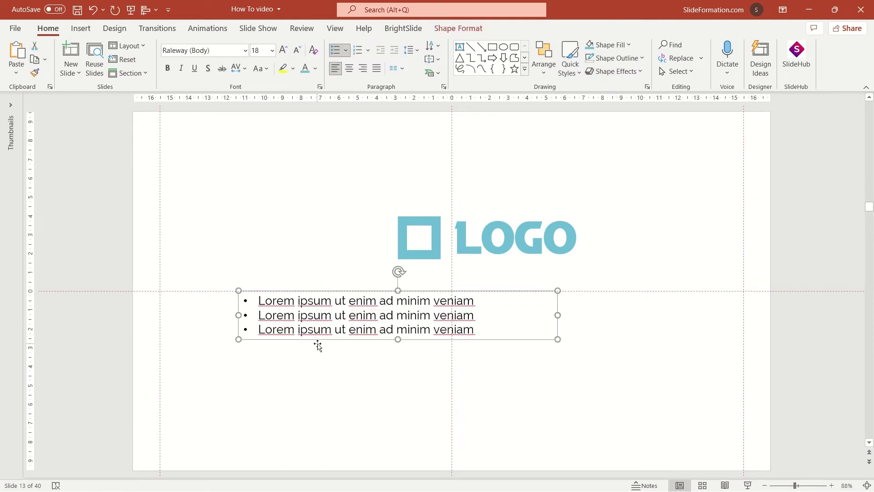
{"action": "left_click_drag", "start_coordinate": [316, 343], "coordinate": [287, 422]}
{"action": "key", "text": "ctrl+c"}
{"action": "key", "text": "ctrl+v"}
{"action": "left_click", "coordinate": [377, 395]}
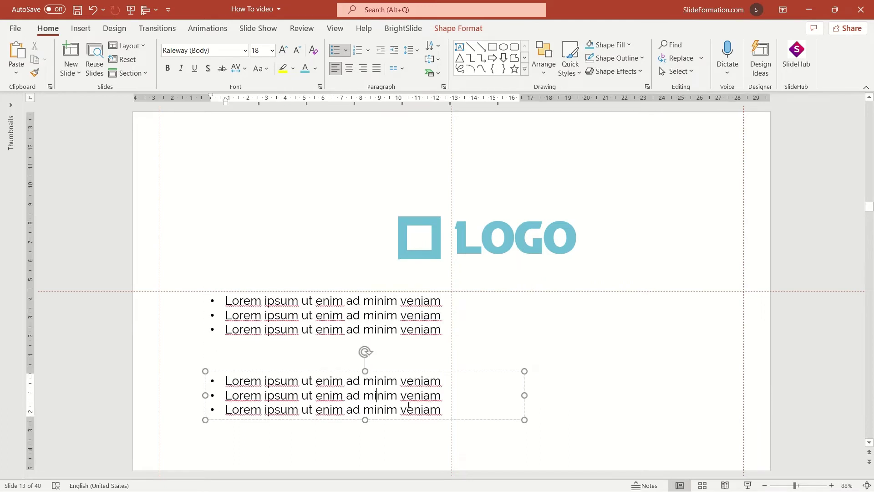
Step: Set the lower list's bullets to the Picture7 square image from a file
{"action": "left_click_drag", "start_coordinate": [426, 410], "coordinate": [196, 366]}
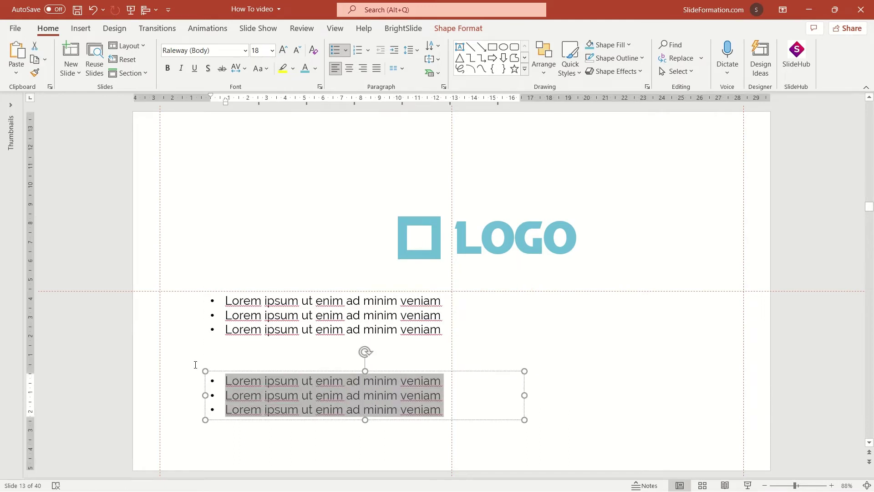
{"action": "left_click", "coordinate": [346, 51]}
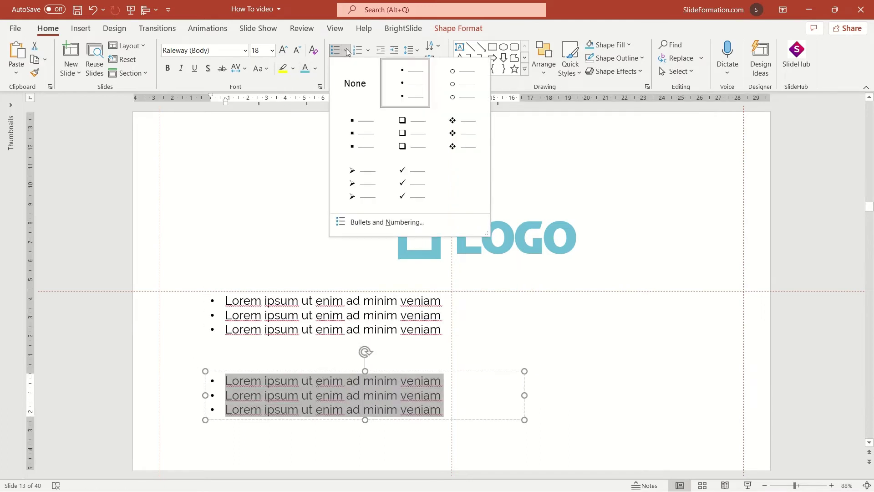
{"action": "left_click", "coordinate": [404, 223]}
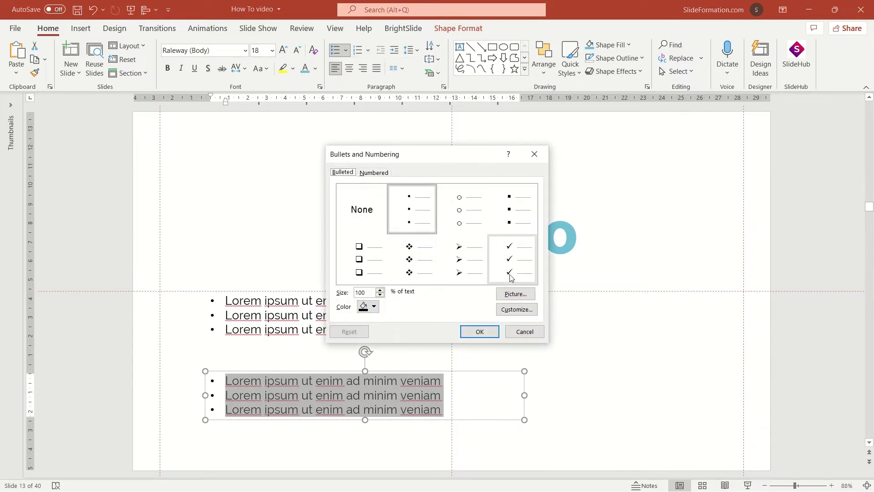
{"action": "left_click", "coordinate": [515, 294]}
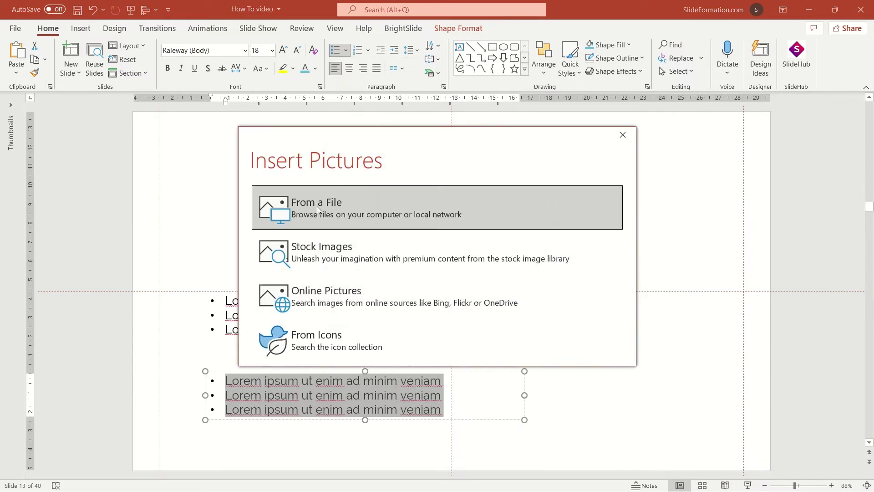
{"action": "left_click", "coordinate": [283, 211]}
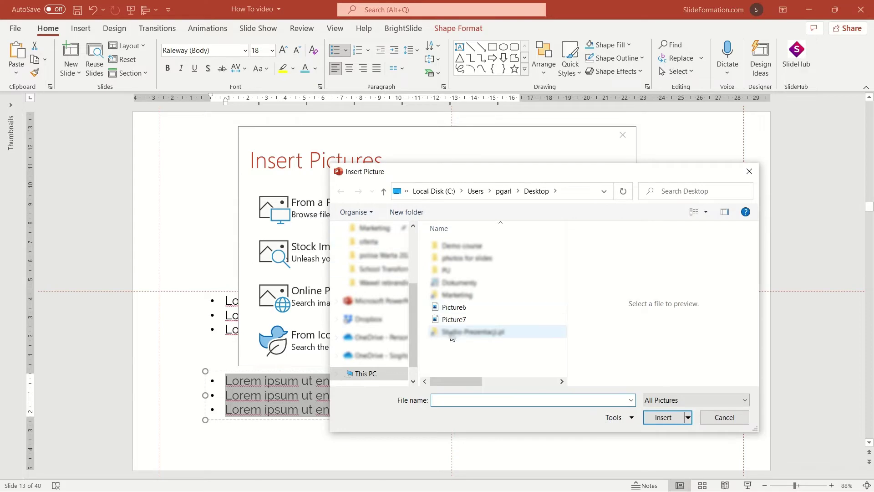
{"action": "double_click", "coordinate": [453, 319]}
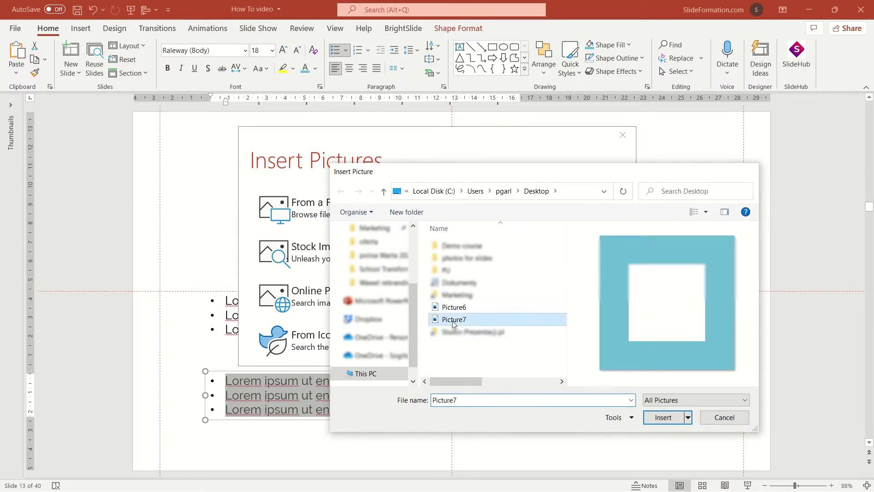
Step: Zoom in to check the teal square picture bullets on the lower list
{"action": "left_click", "coordinate": [172, 364]}
{"action": "left_click", "coordinate": [211, 386]}
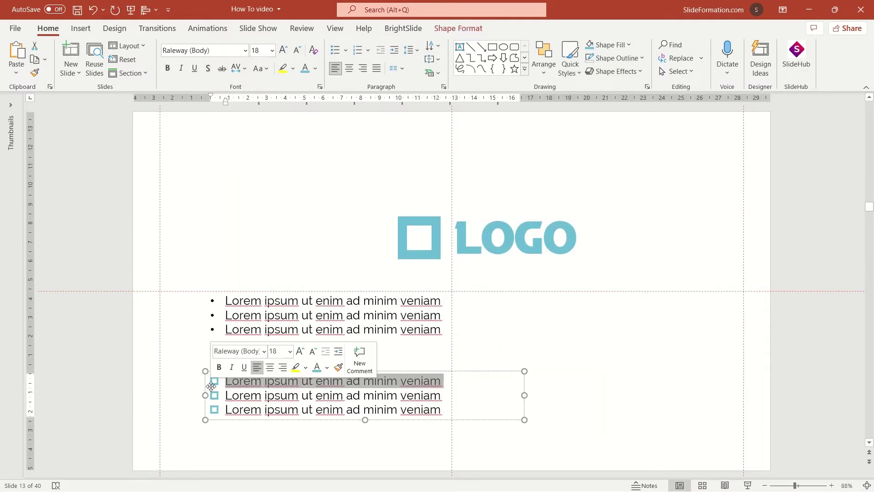
{"action": "scroll", "coordinate": [234, 411], "scroll_direction": "up", "scroll_amount": 10}
{"action": "scroll", "coordinate": [285, 474], "scroll_direction": "down", "scroll_amount": 2}
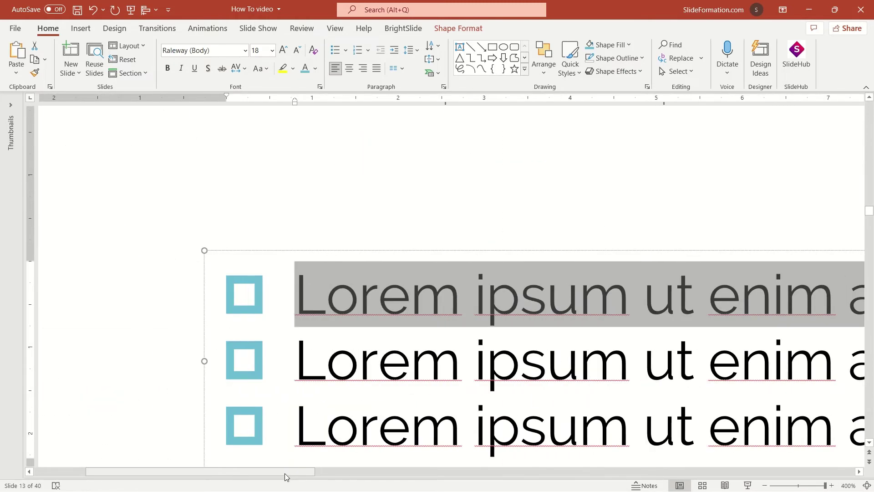
{"action": "scroll", "coordinate": [283, 326], "scroll_direction": "down", "scroll_amount": 1}
{"action": "left_click", "coordinate": [113, 297]}
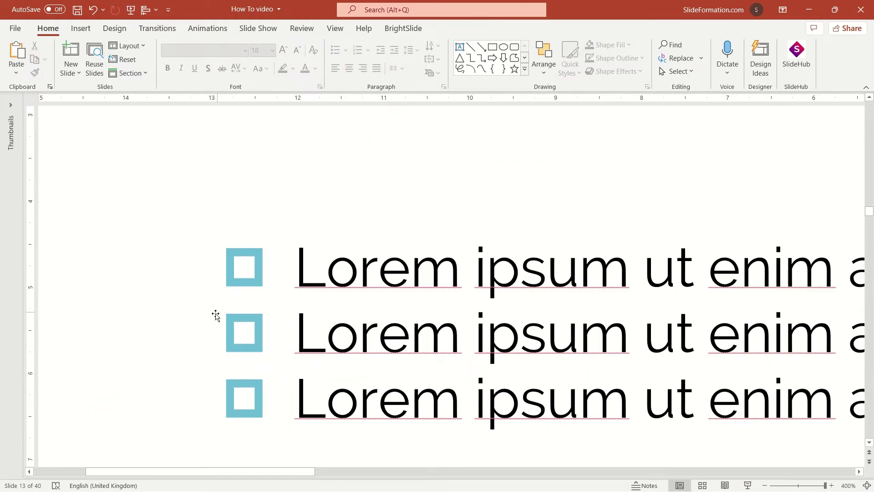
{"action": "scroll", "coordinate": [215, 312], "scroll_direction": "up", "scroll_amount": 3}
{"action": "scroll", "coordinate": [213, 325], "scroll_direction": "down", "scroll_amount": 3}
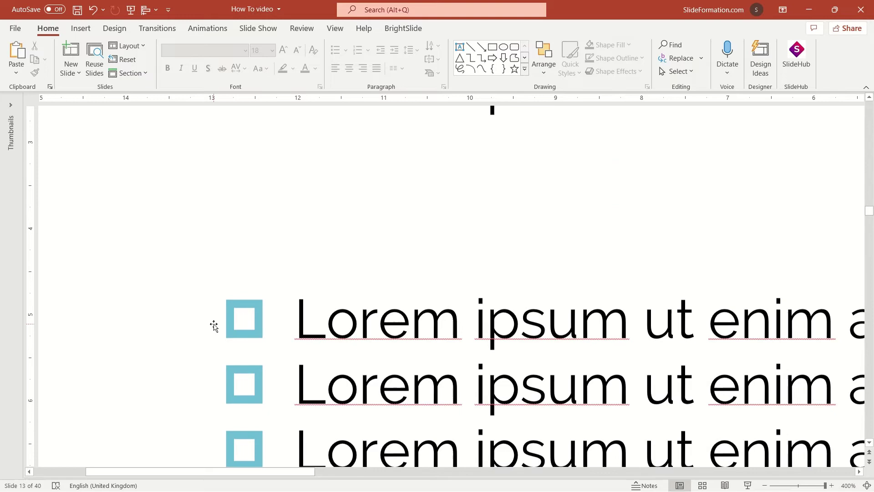
{"action": "scroll", "coordinate": [209, 320], "scroll_direction": "down", "scroll_amount": 10}
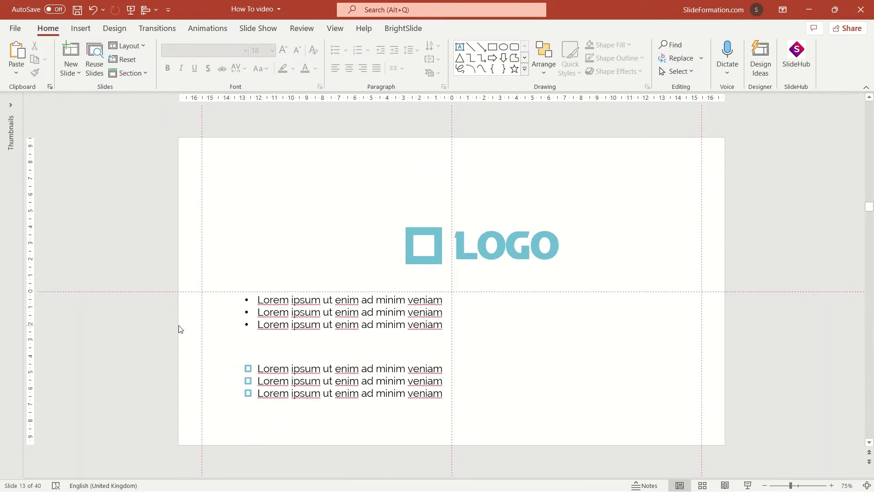
Step: Duplicate the top Lorem ipsum list box and move the copy to the right
{"action": "left_click", "coordinate": [363, 291]}
{"action": "key", "text": "ctrl+c"}
{"action": "key", "text": "ctrl+v"}
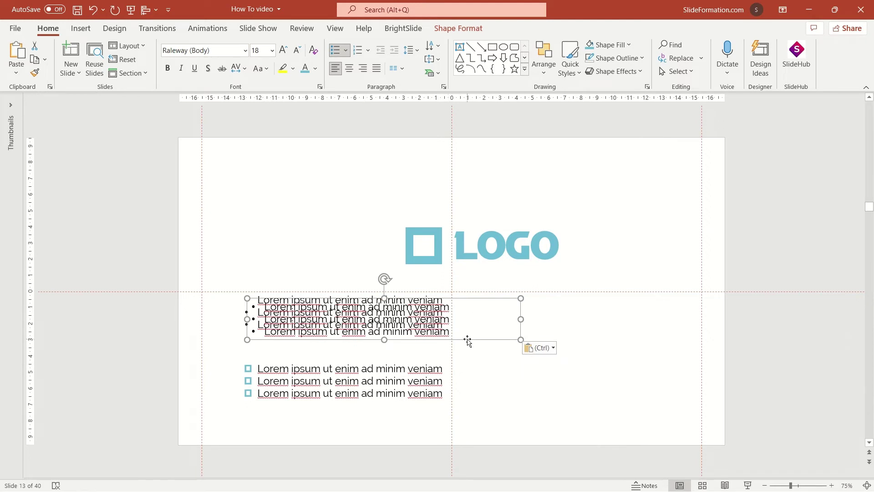
{"action": "left_click_drag", "start_coordinate": [467, 341], "coordinate": [722, 368]}
Step: Give the copied list's text a small grey stock icon as its picture bullets
{"action": "left_click", "coordinate": [535, 334]}
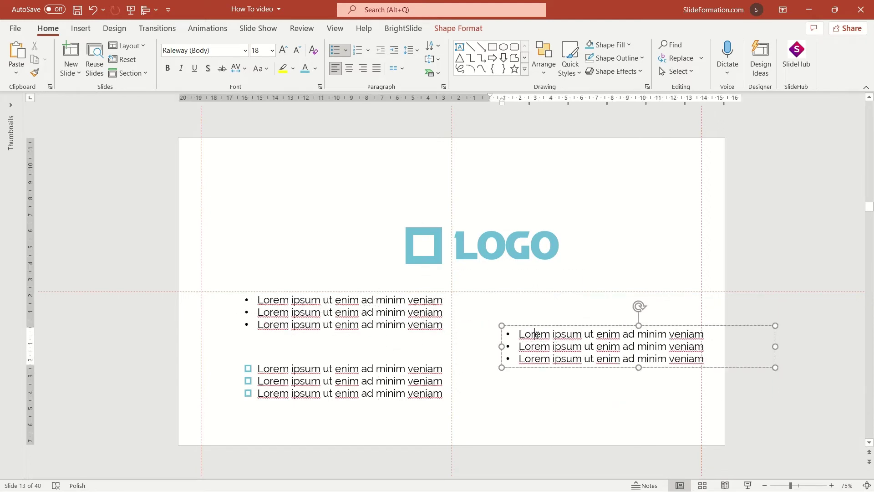
{"action": "key", "text": "ctrl+a"}
{"action": "left_click", "coordinate": [345, 51]}
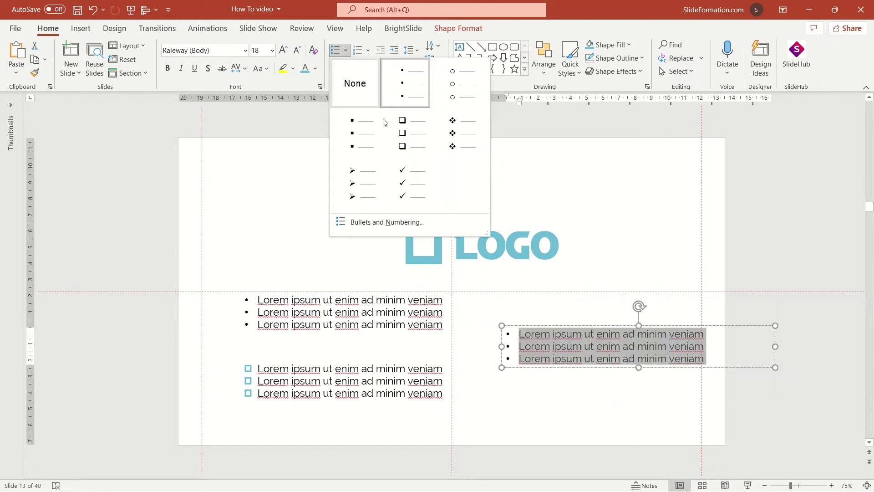
{"action": "left_click", "coordinate": [397, 220]}
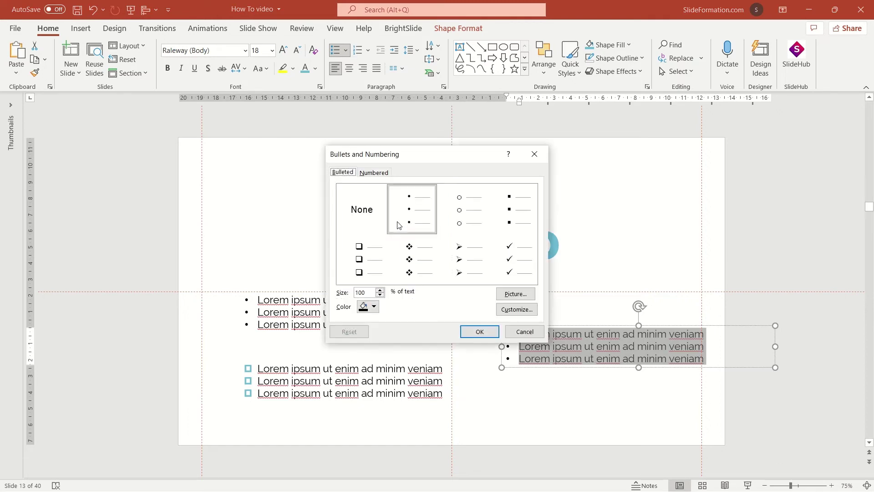
{"action": "left_click", "coordinate": [510, 295]}
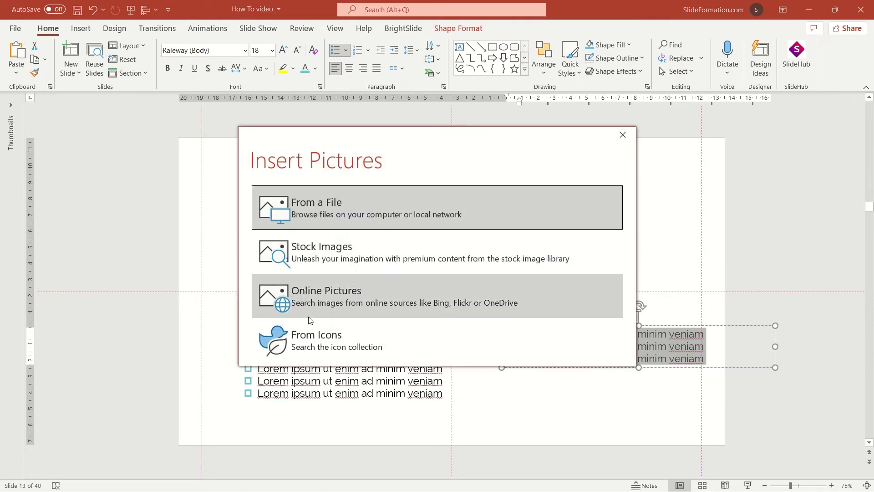
{"action": "left_click", "coordinate": [319, 347]}
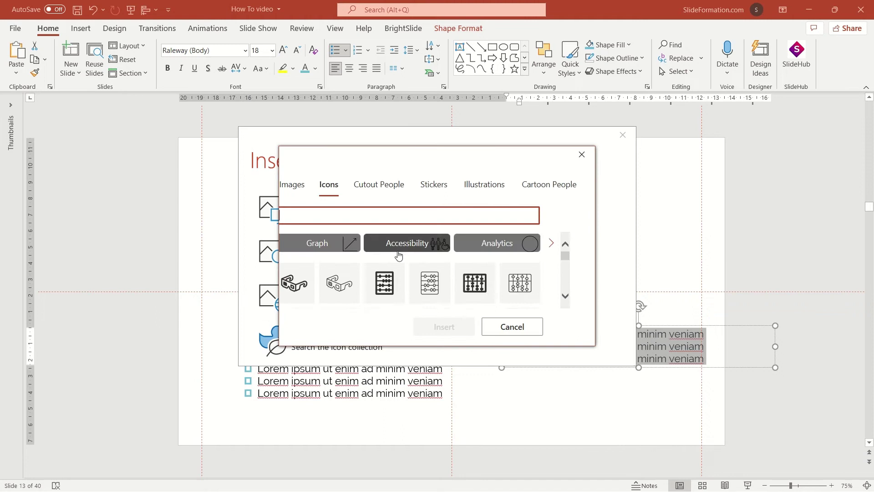
{"action": "scroll", "coordinate": [469, 268], "scroll_direction": "down", "scroll_amount": 1}
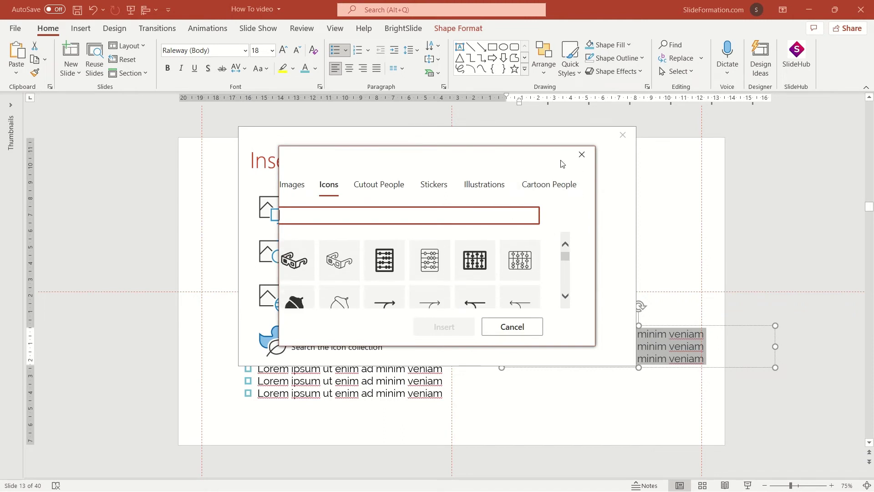
{"action": "scroll", "coordinate": [474, 275], "scroll_direction": "down", "scroll_amount": 3}
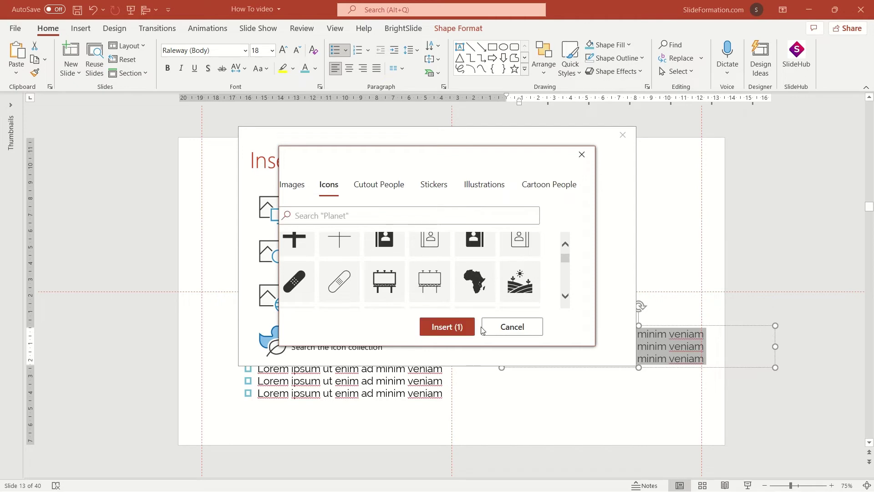
{"action": "left_click", "coordinate": [458, 327]}
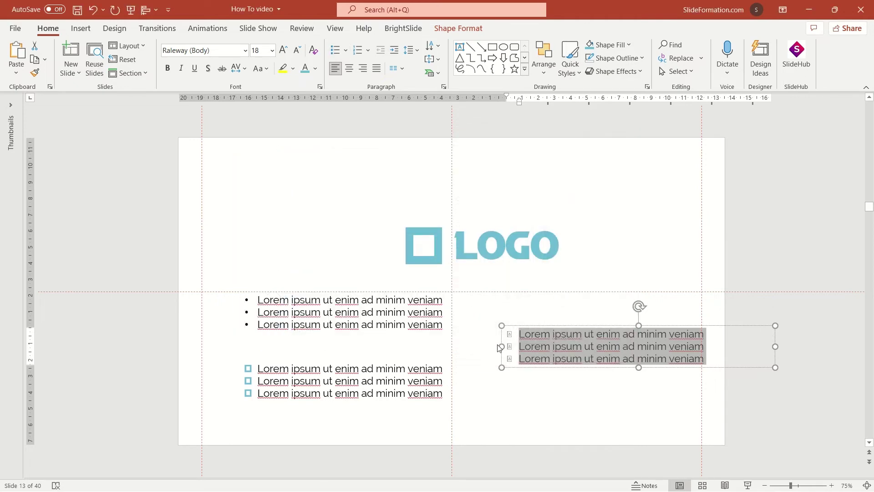
{"action": "left_click", "coordinate": [575, 386]}
{"action": "left_click_drag", "start_coordinate": [572, 369], "coordinate": [565, 364]}
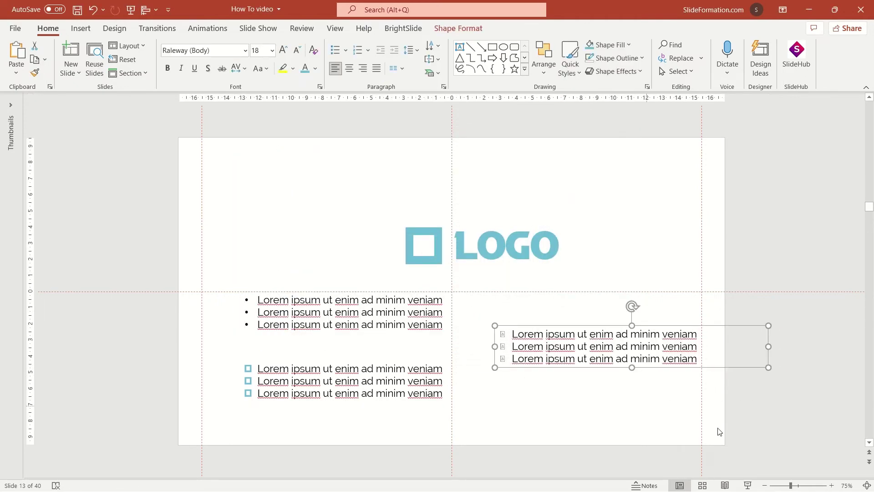